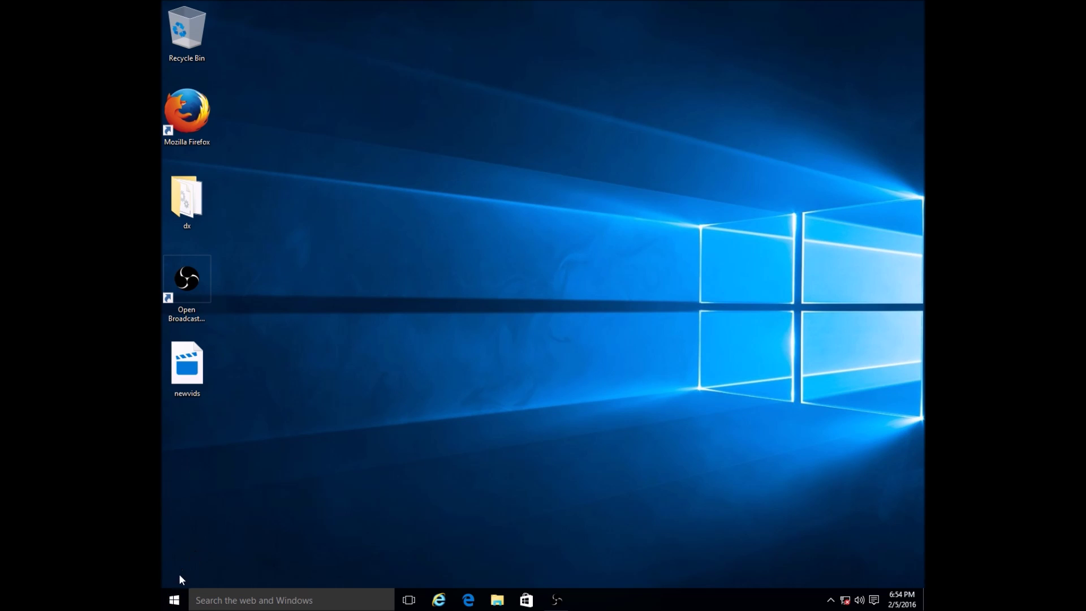
Open the Start menu to show Most used apps beside the Life at a glance tiles.
click(164, 600)
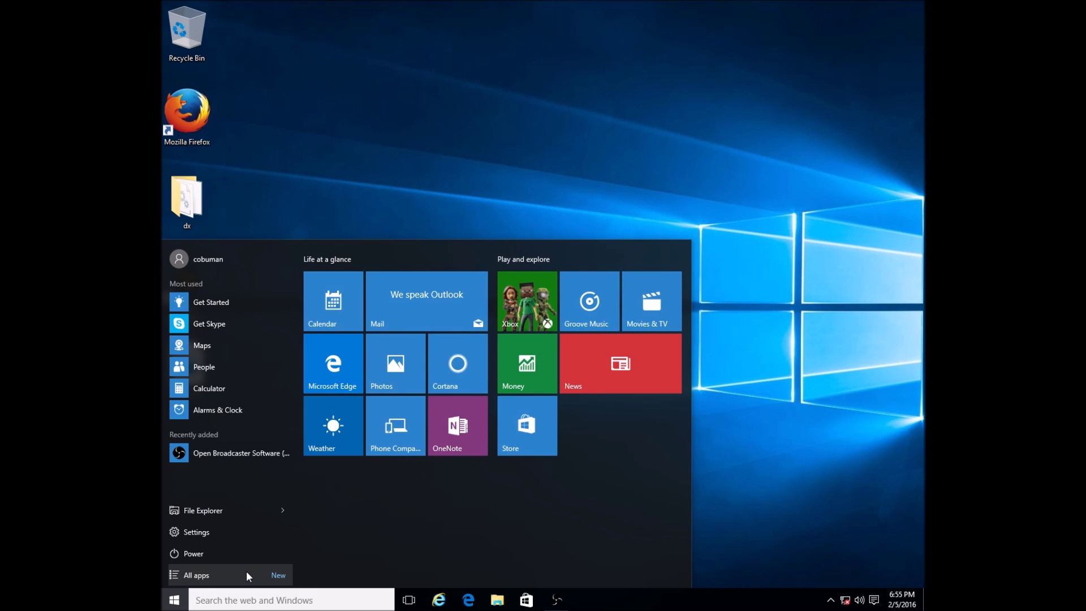
Browse the full alphabetical All apps list, scroll back to the top, then close Start.
click(246, 575)
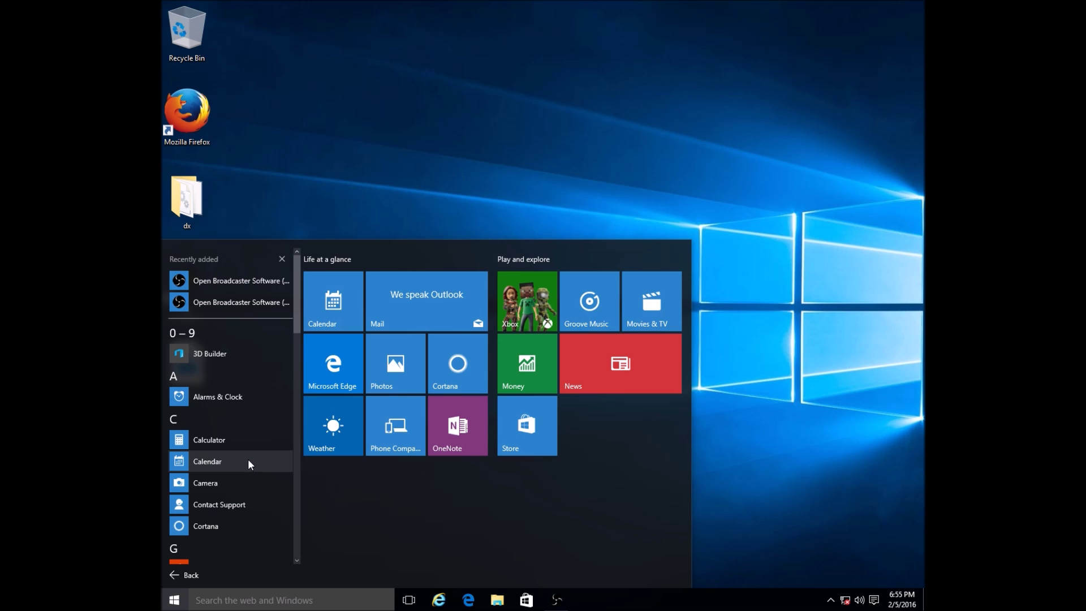
scroll(247, 457, down, 1)
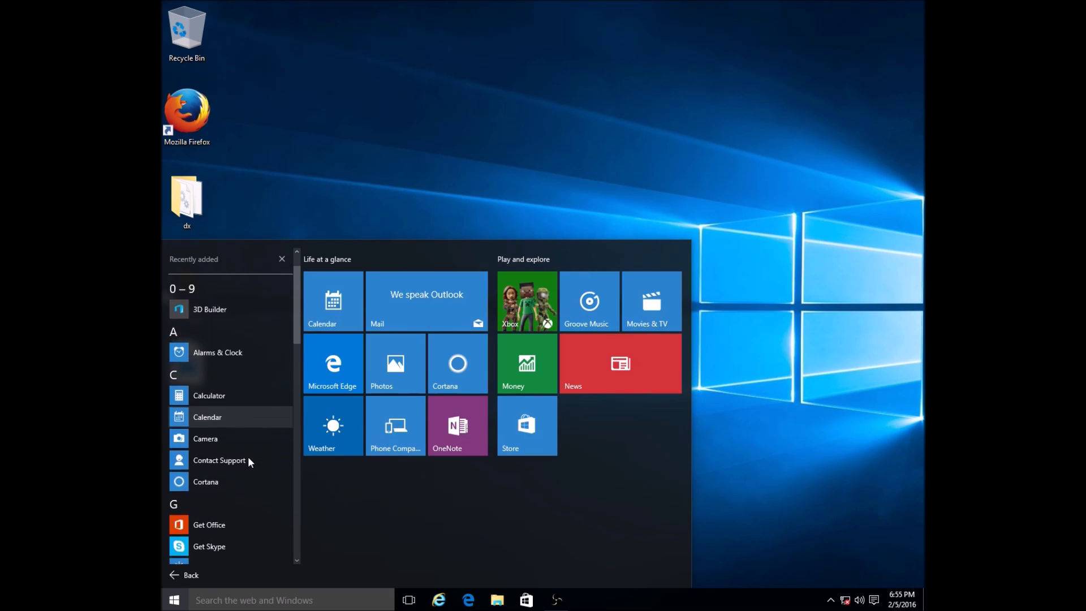
scroll(248, 457, down, 1)
scroll(216, 413, up, 2)
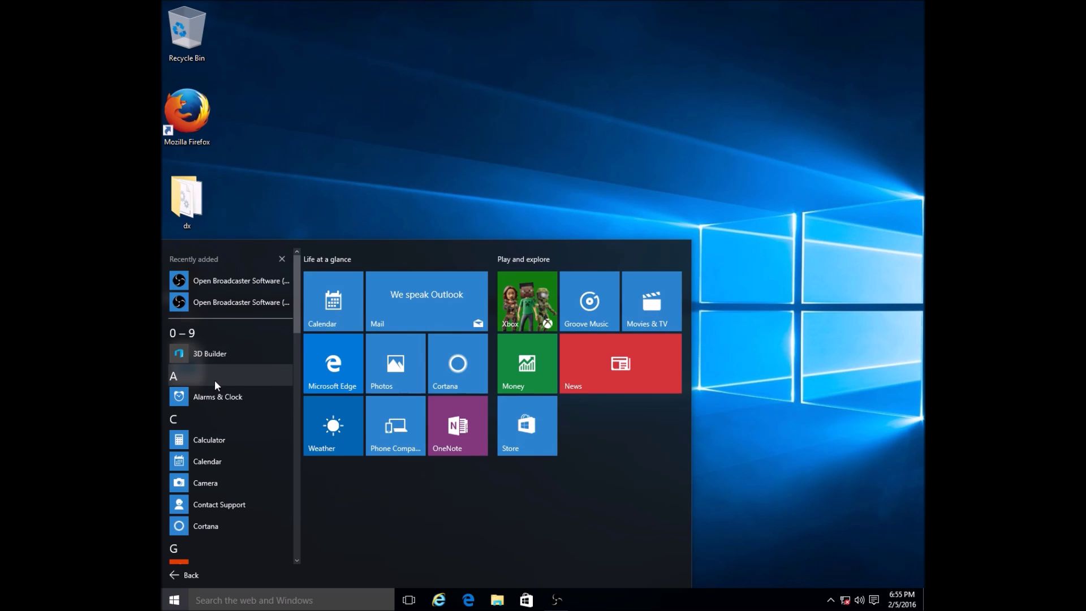
scroll(247, 449, down, 2)
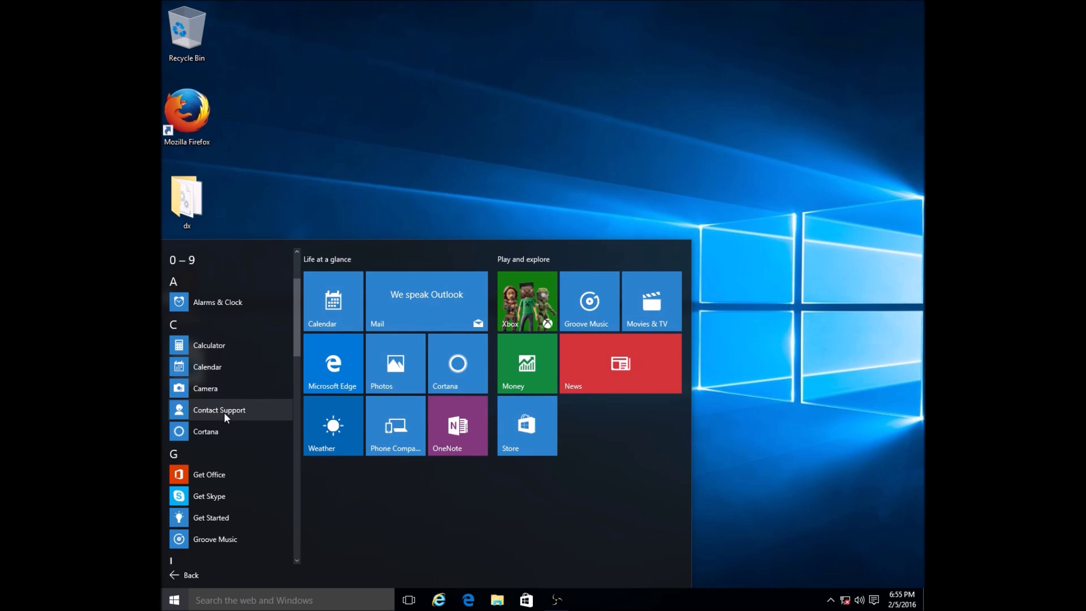
scroll(219, 422, down, 1)
scroll(220, 424, down, 4)
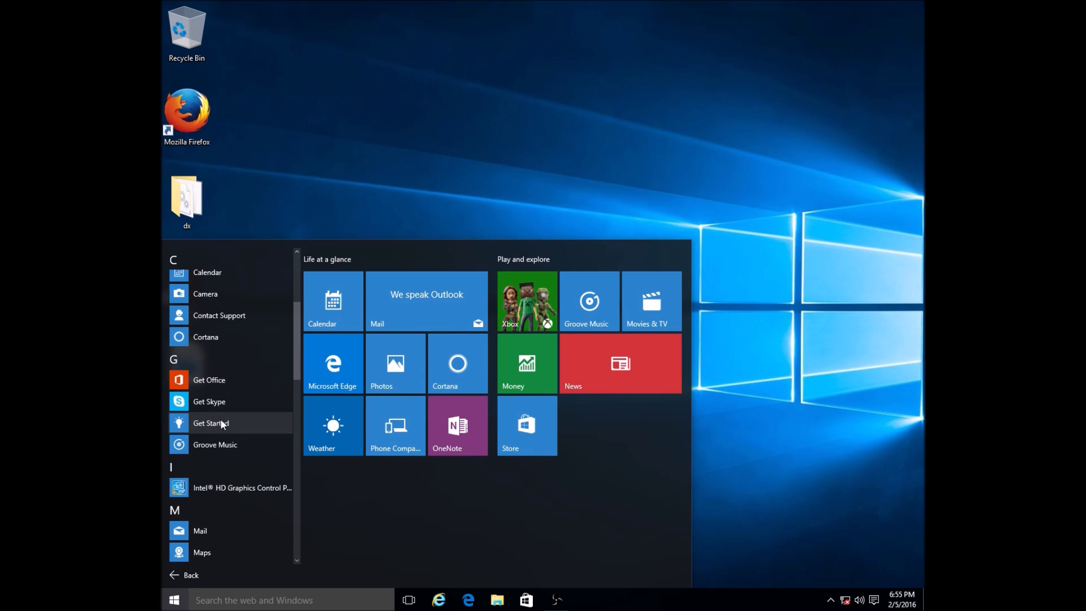
scroll(224, 418, down, 10)
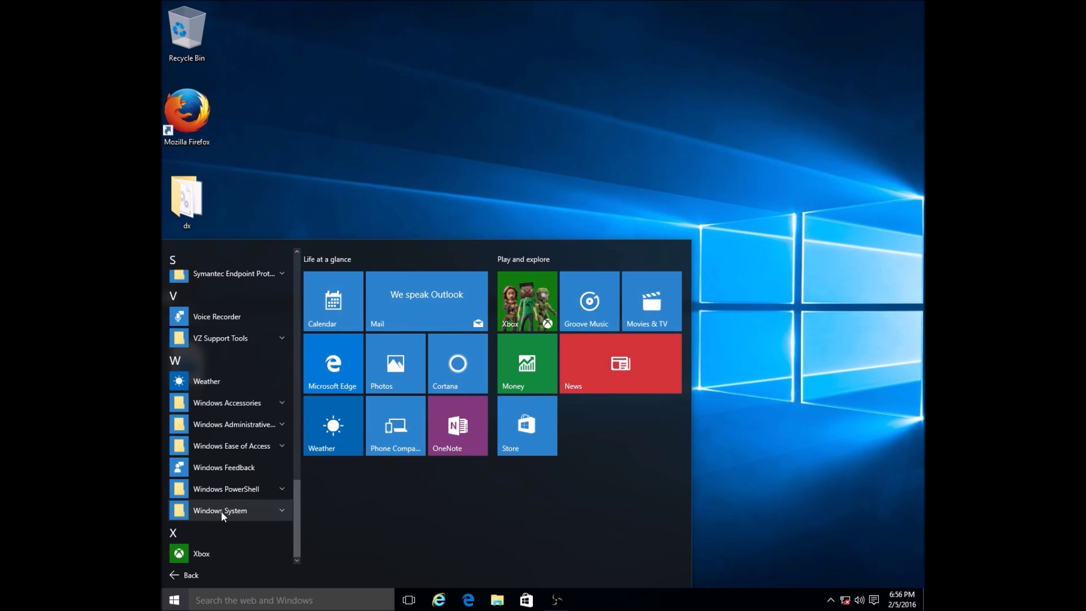
scroll(219, 508, up, 15)
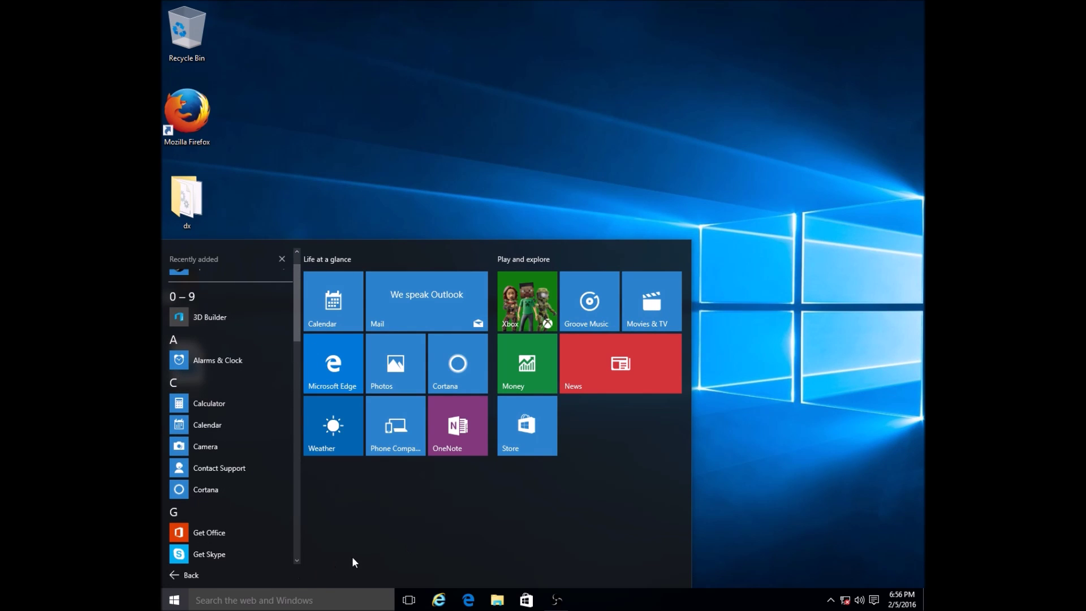
click(859, 467)
Search for 'cal', launch Calculator, close it, and bring the Start menu back.
click(169, 600)
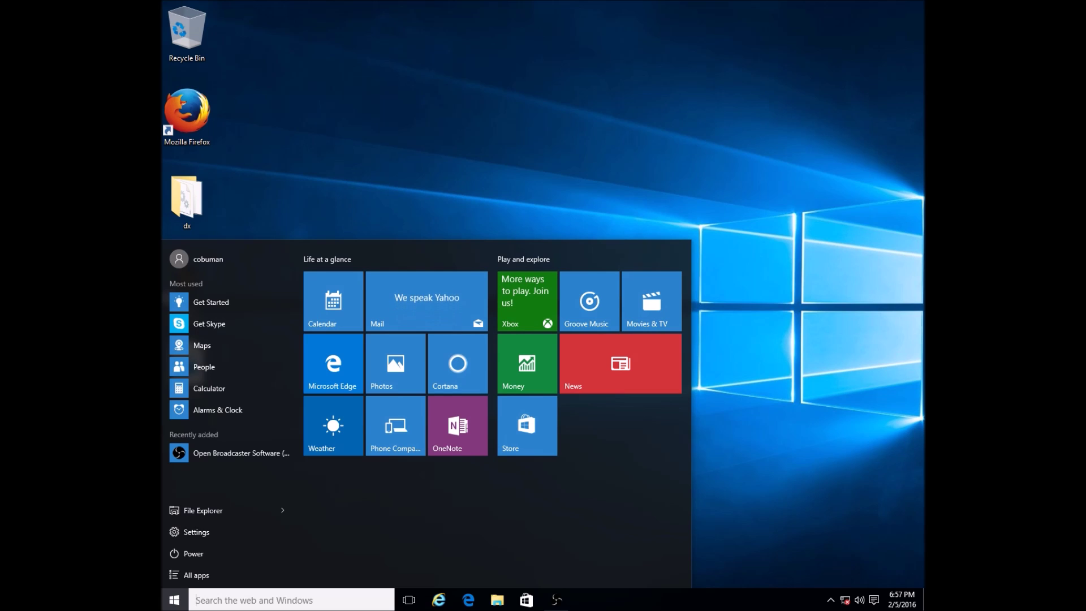
text(cal)
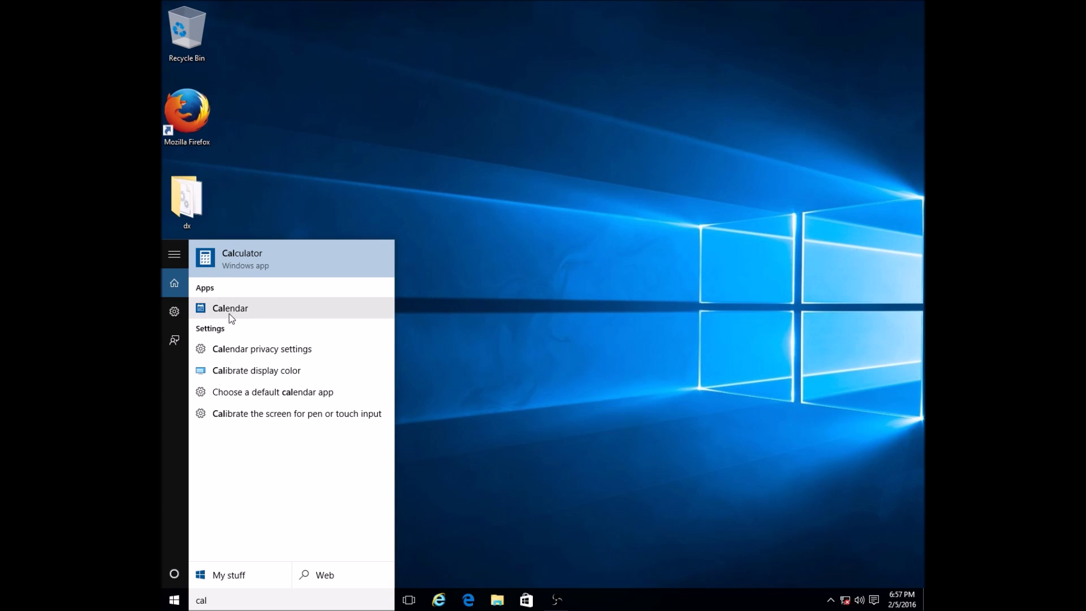
click(239, 261)
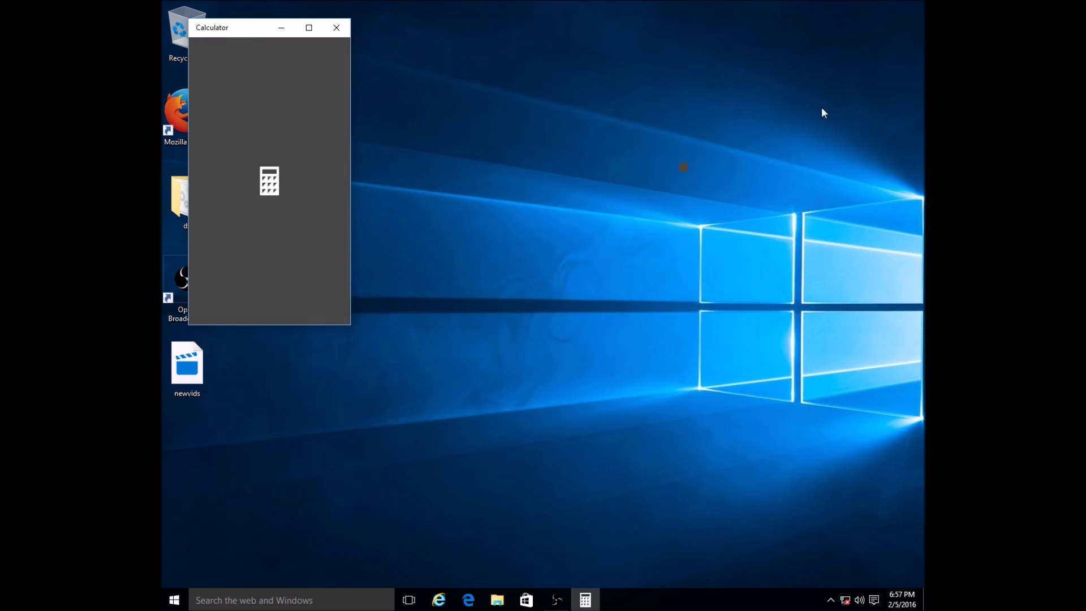
click(336, 27)
click(175, 600)
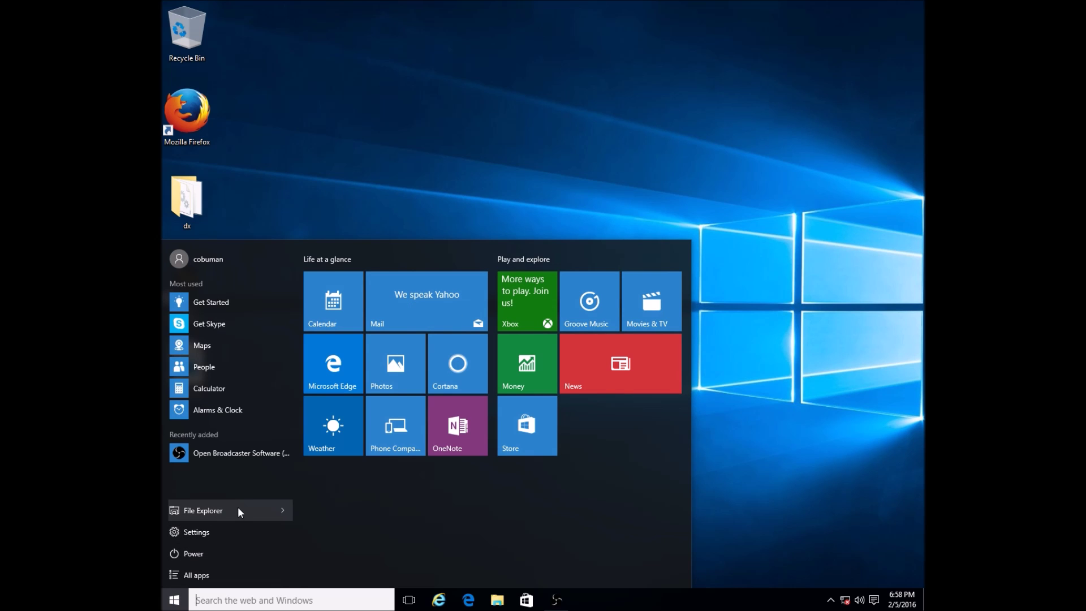
click(219, 509)
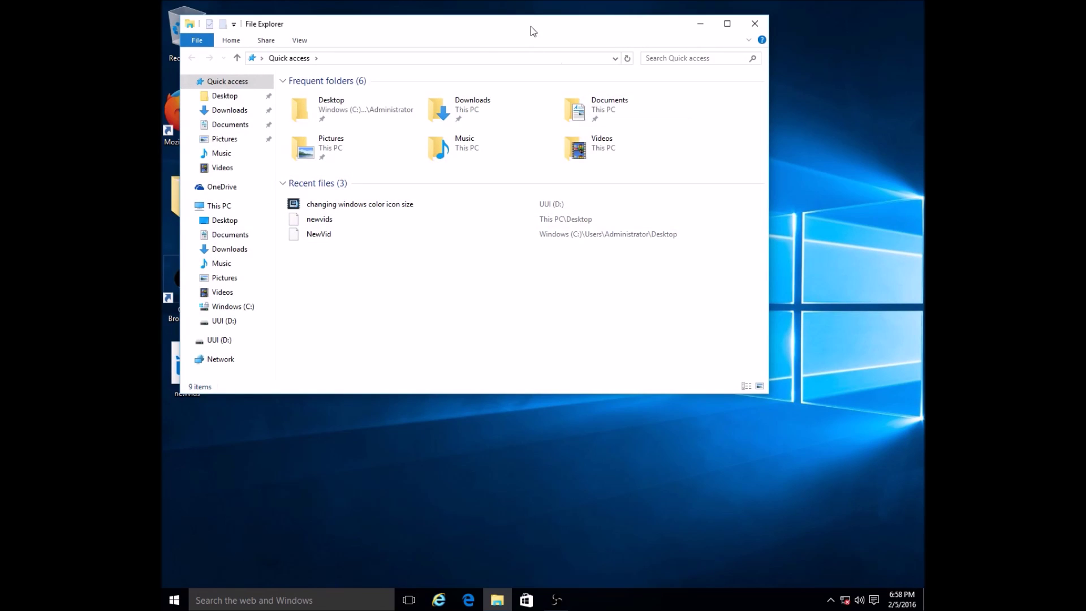
drag(531, 27, 611, 77)
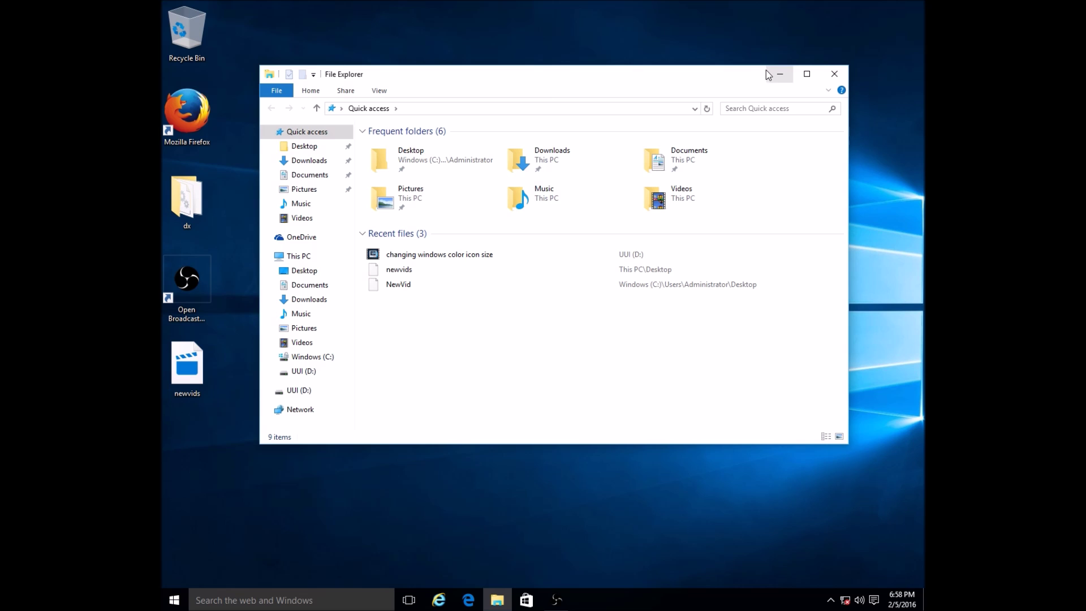
click(837, 73)
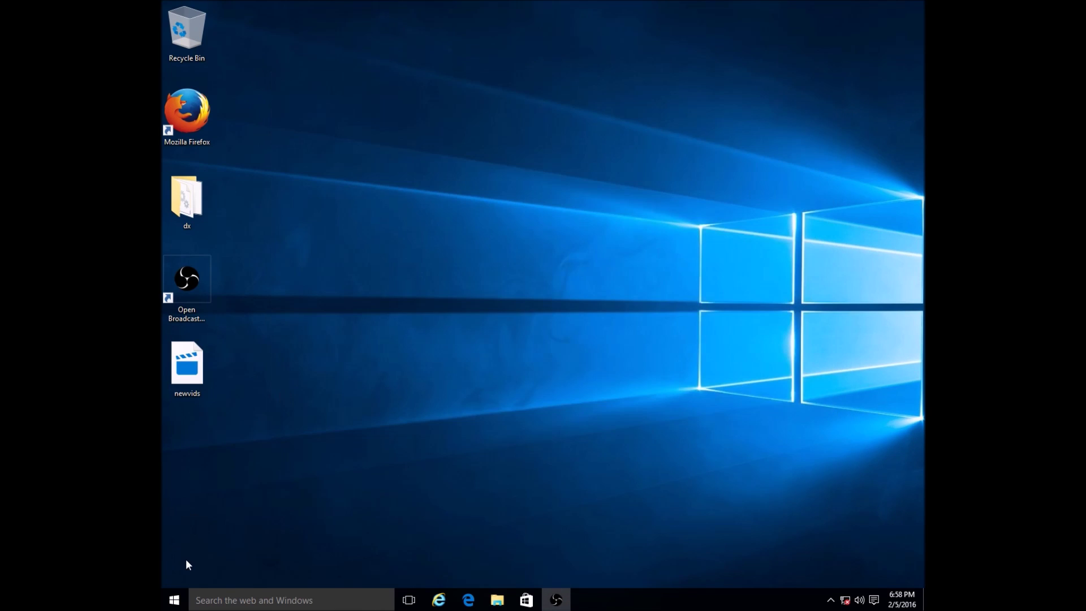
Open Windows Settings from the Start menu and close it again.
click(174, 600)
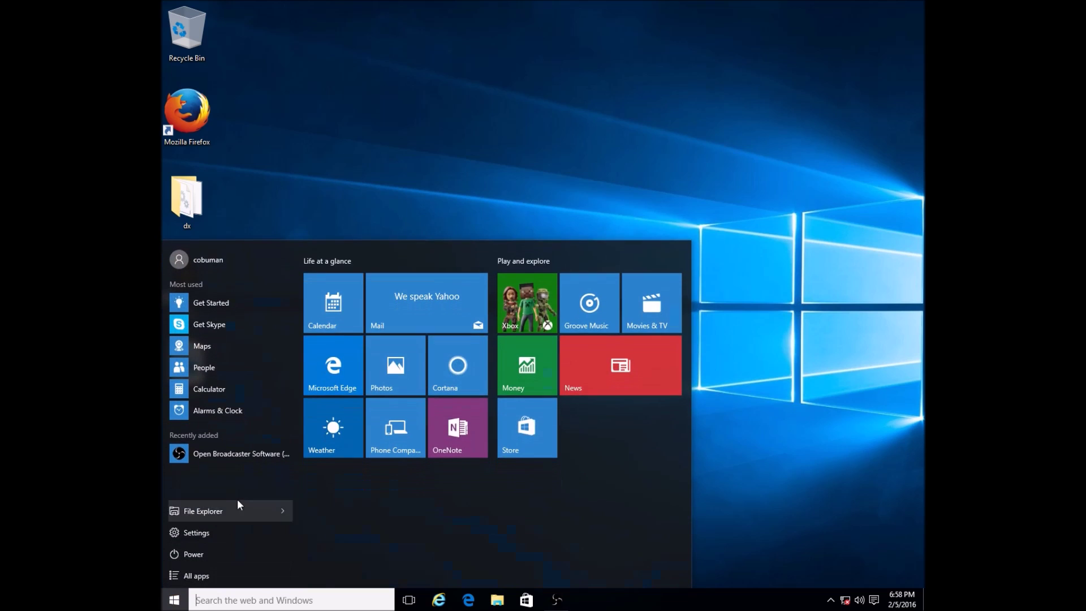
click(215, 532)
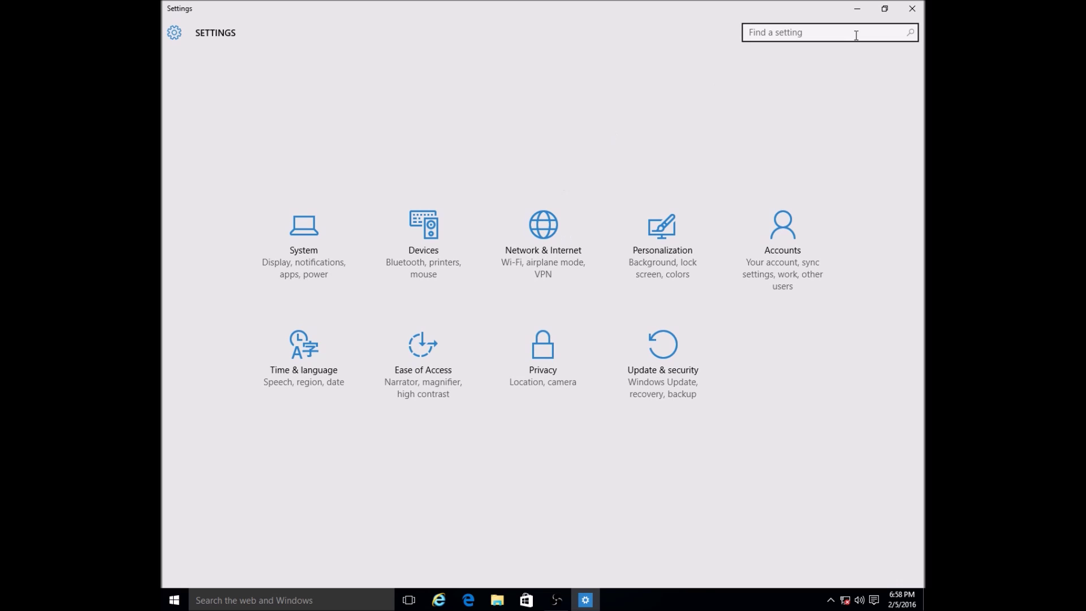
click(911, 9)
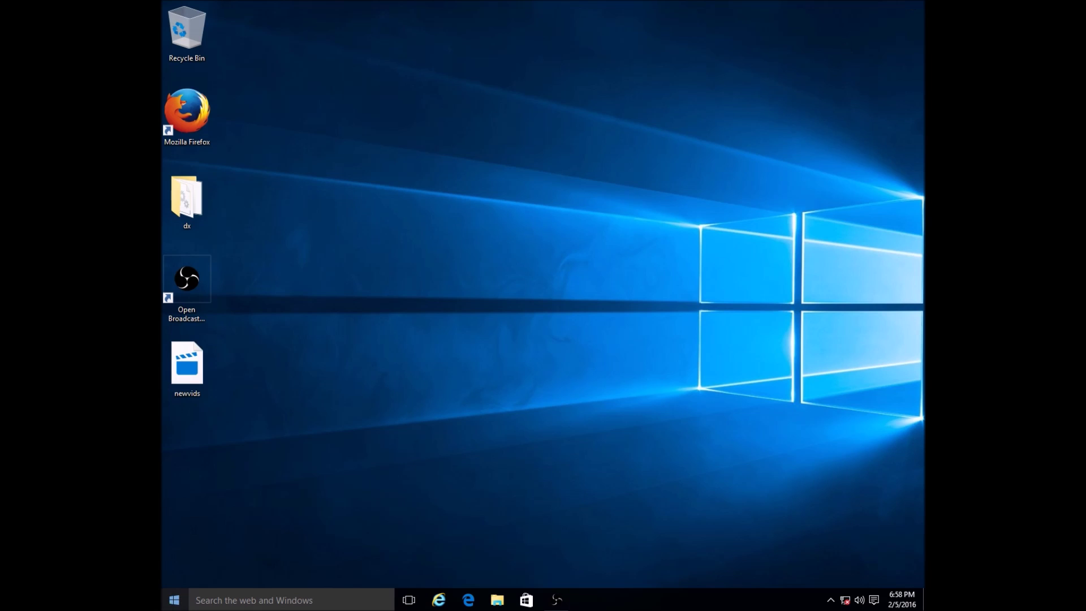
Show the Sleep, Shut down and Restart power options, then dismiss the Start menu.
click(181, 601)
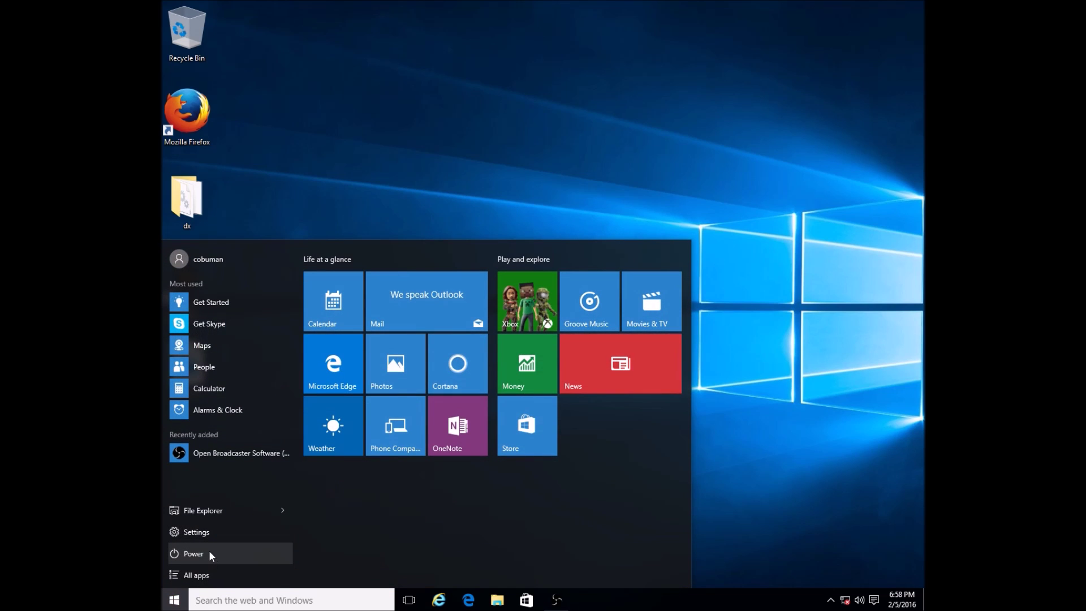
click(209, 549)
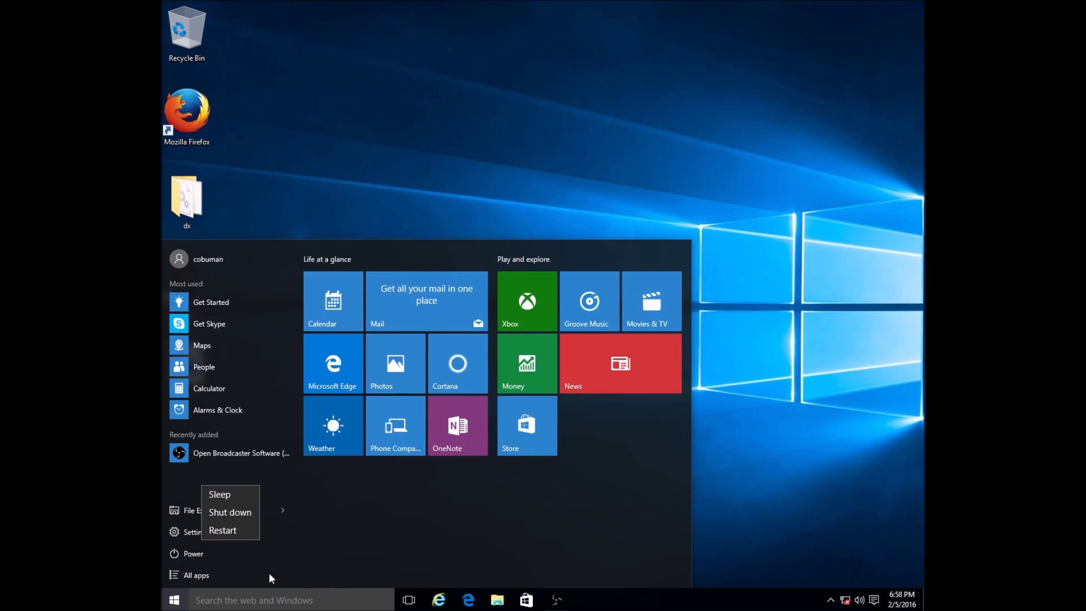
click(174, 600)
Reopen Start and view the pinning options for Settings and File Explorer.
click(174, 600)
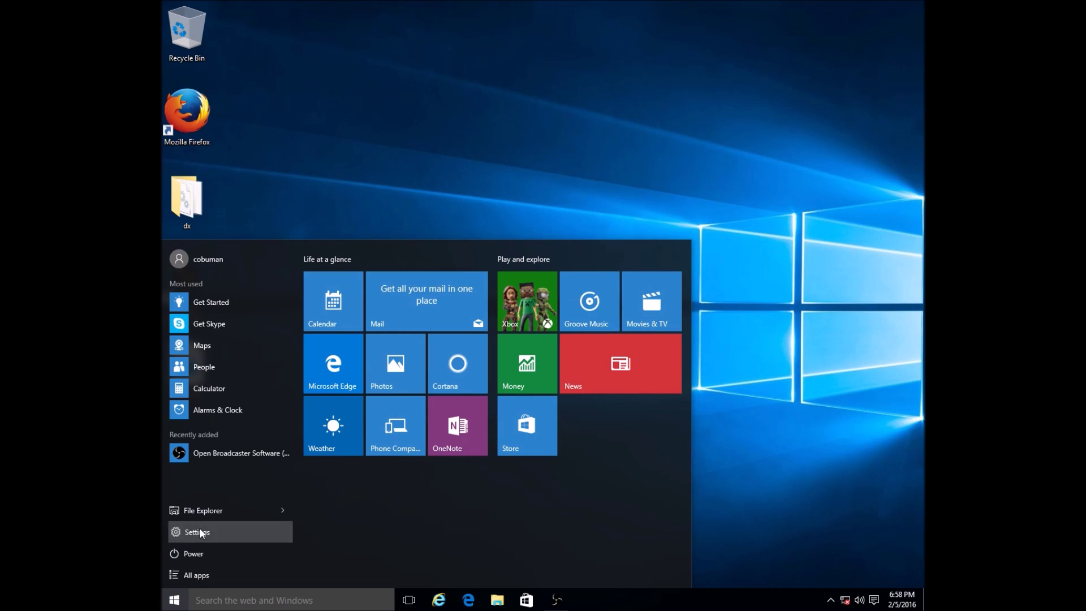
right_click(199, 528)
right_click(196, 512)
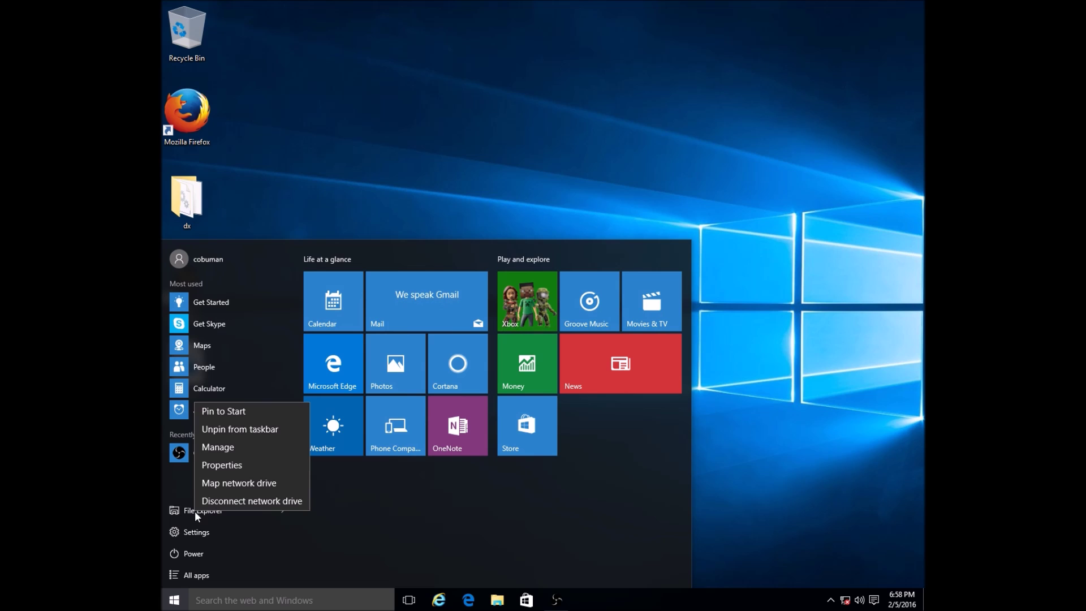
click(224, 300)
Pin Get Started to the taskbar, then unpin it from the taskbar again.
right_click(224, 303)
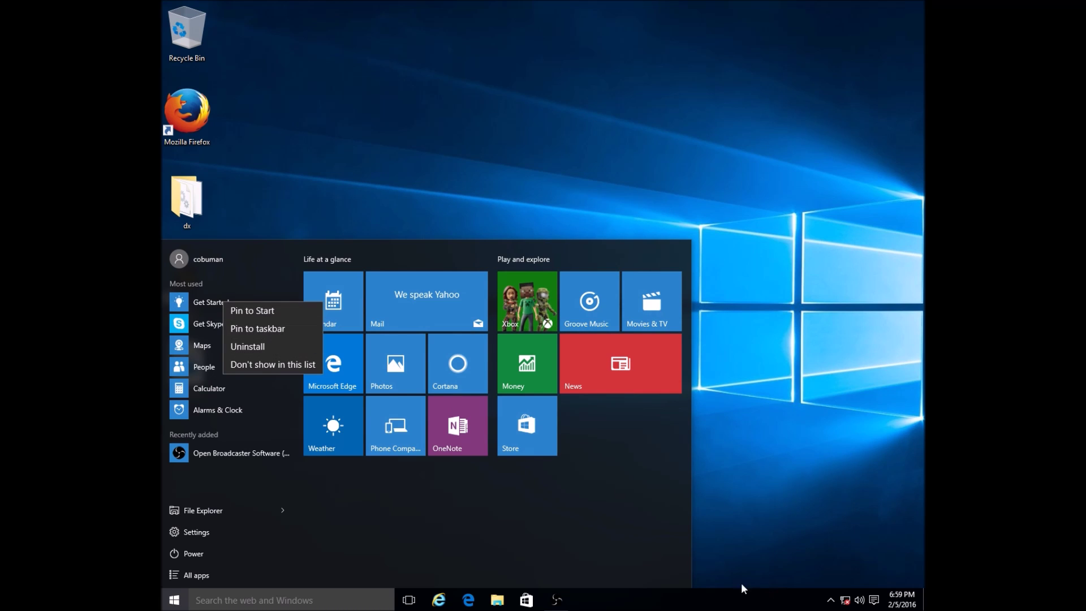
click(255, 329)
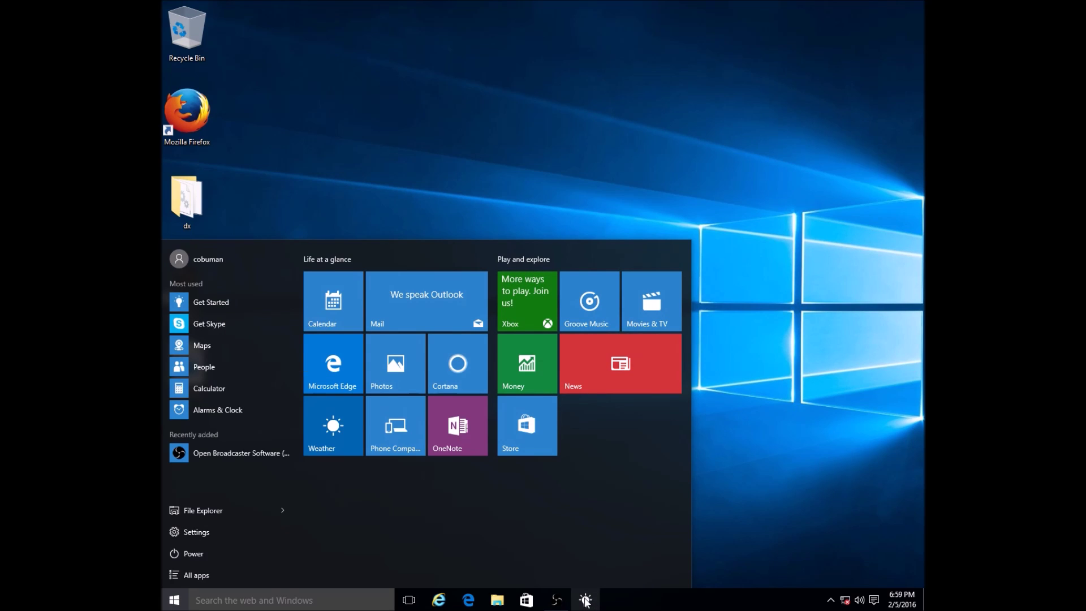
right_click(585, 600)
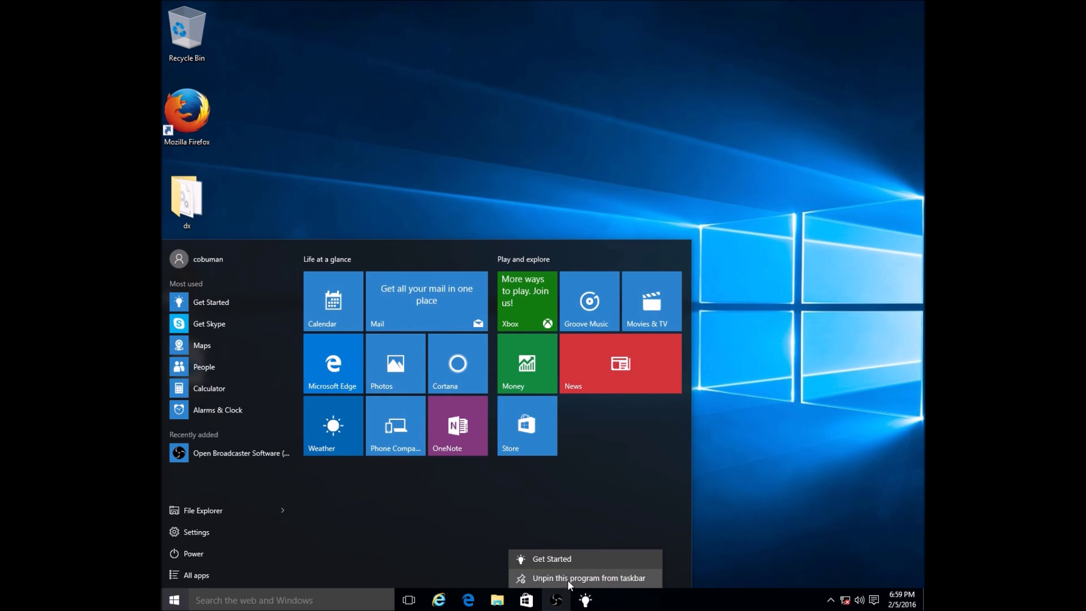
click(569, 580)
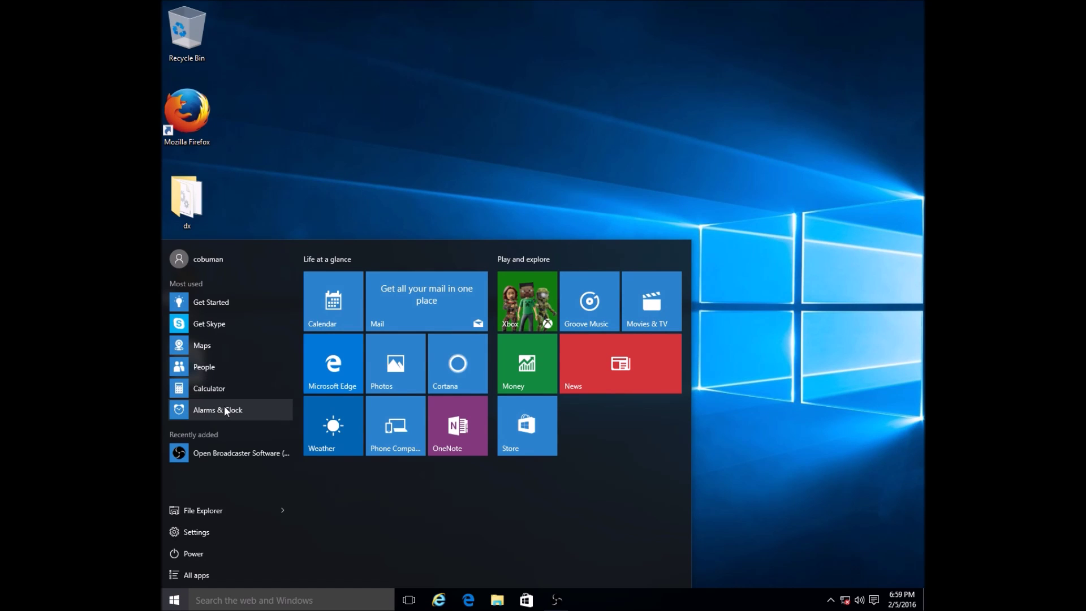
Move the Calendar tile beside Store and put Life at a glance above Play and explore.
click(504, 473)
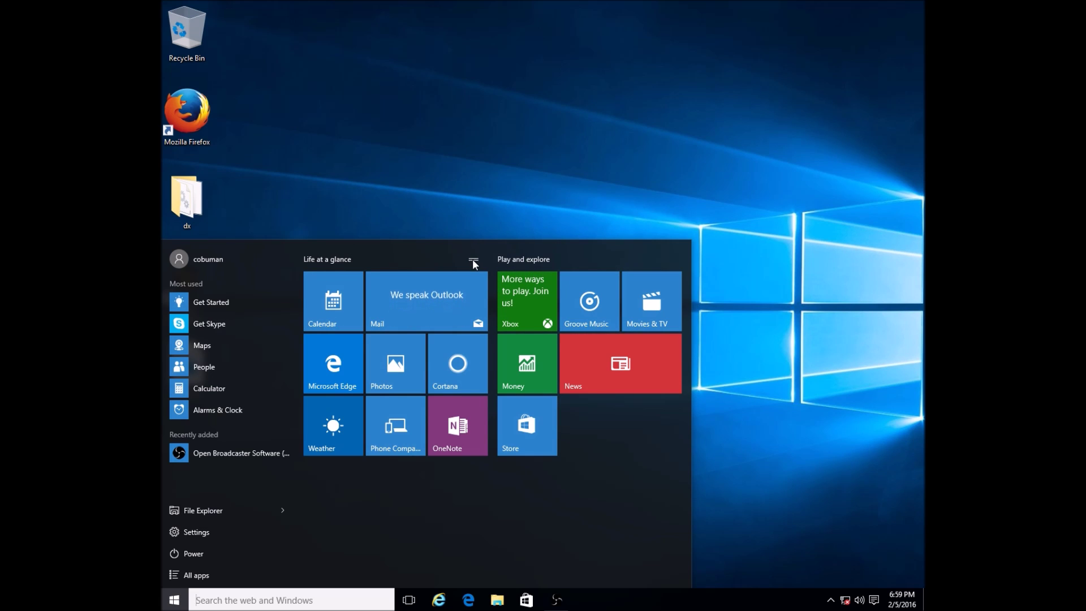
mouse_move(666, 257)
mouse_down()
mouse_move(666, 270)
mouse_move(656, 260)
mouse_up()
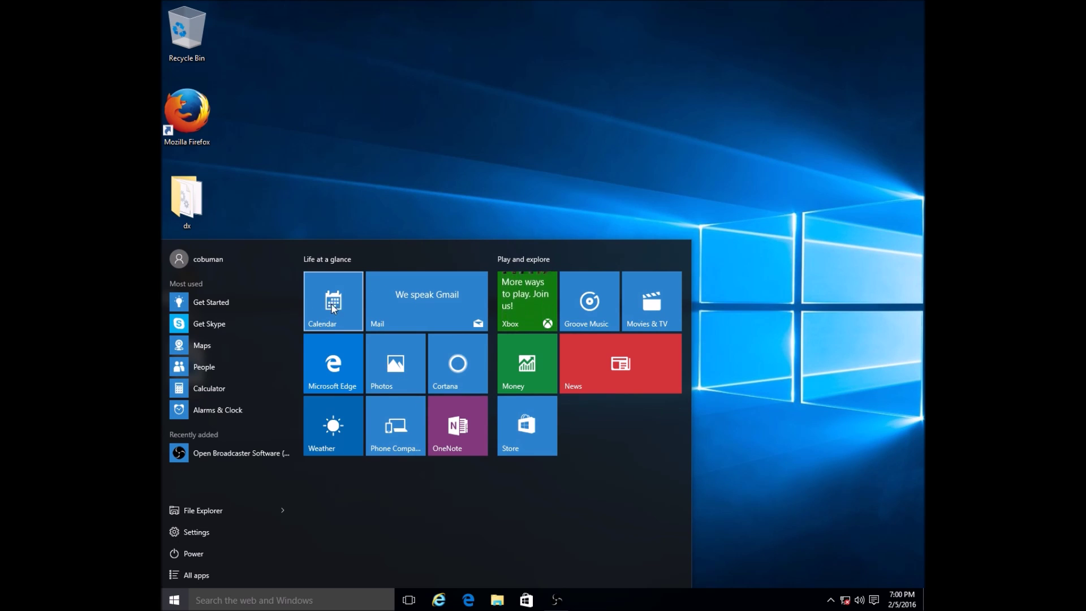
drag(335, 299, 597, 421)
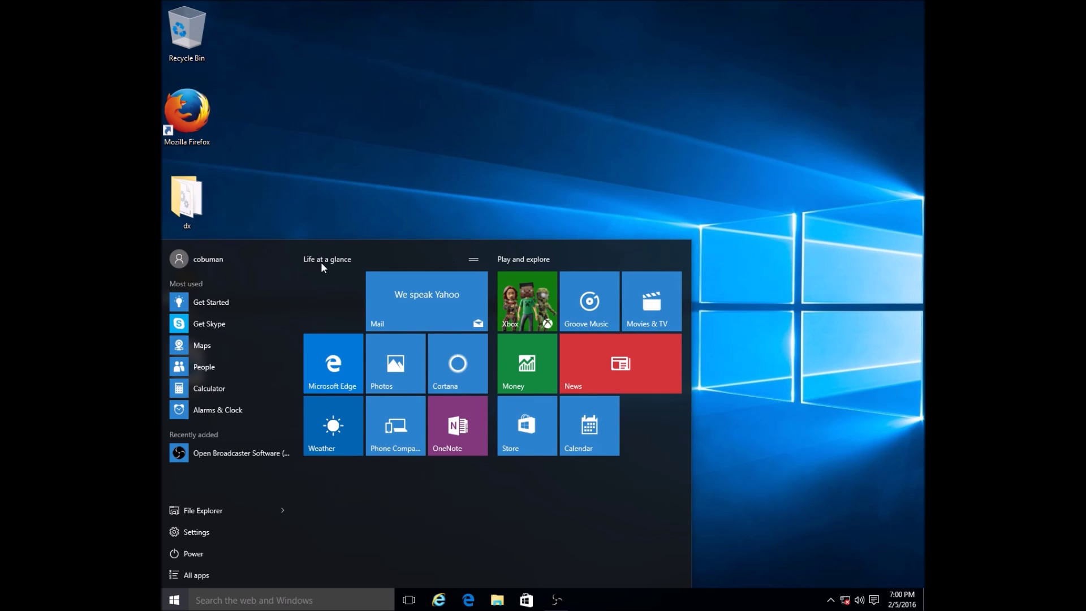
drag(470, 259, 687, 263)
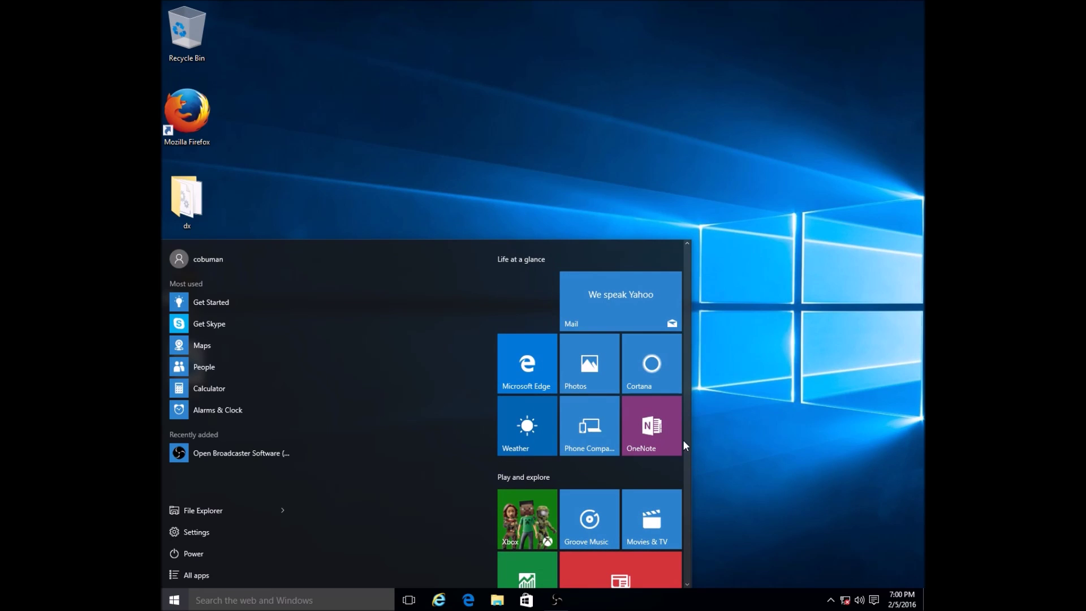
Return Calendar to Life at a glance, with Play and explore left and Life at a glance right.
scroll(687, 415, down, 2)
scroll(687, 417, up, 2)
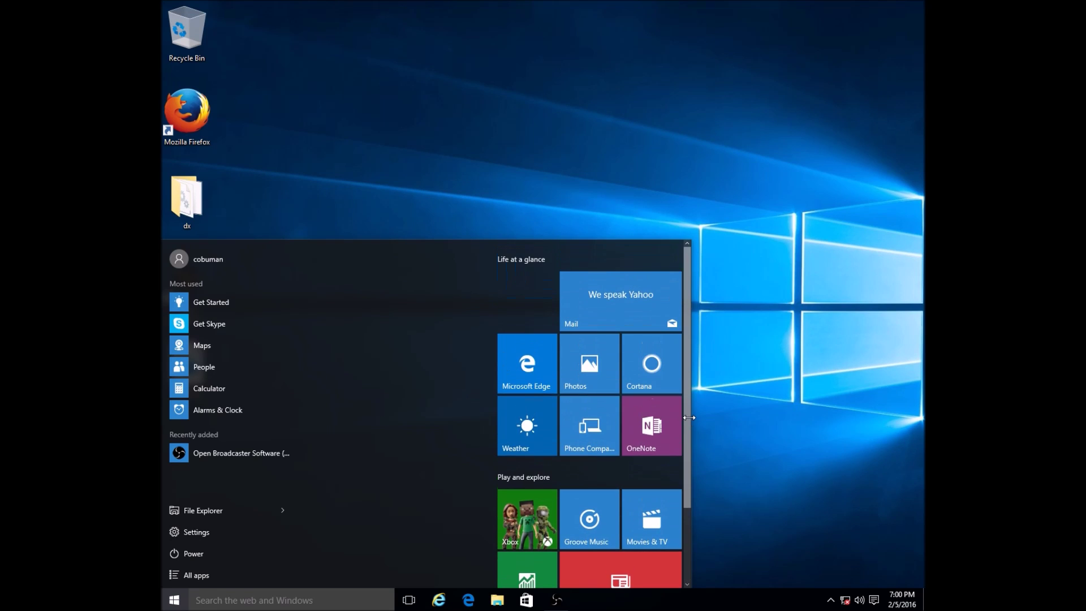
scroll(688, 419, down, 2)
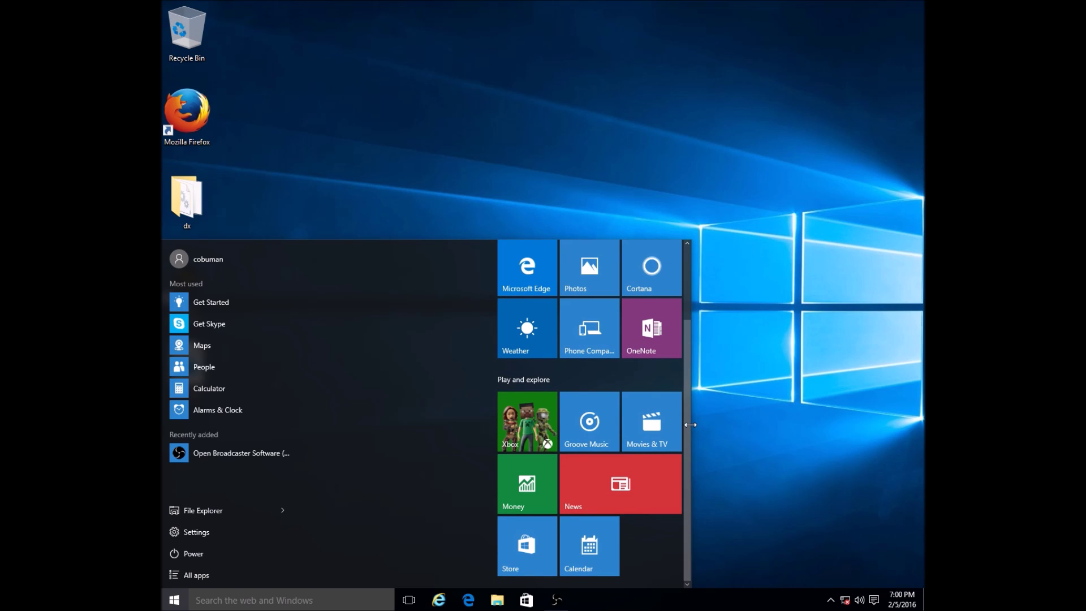
scroll(687, 399, up, 2)
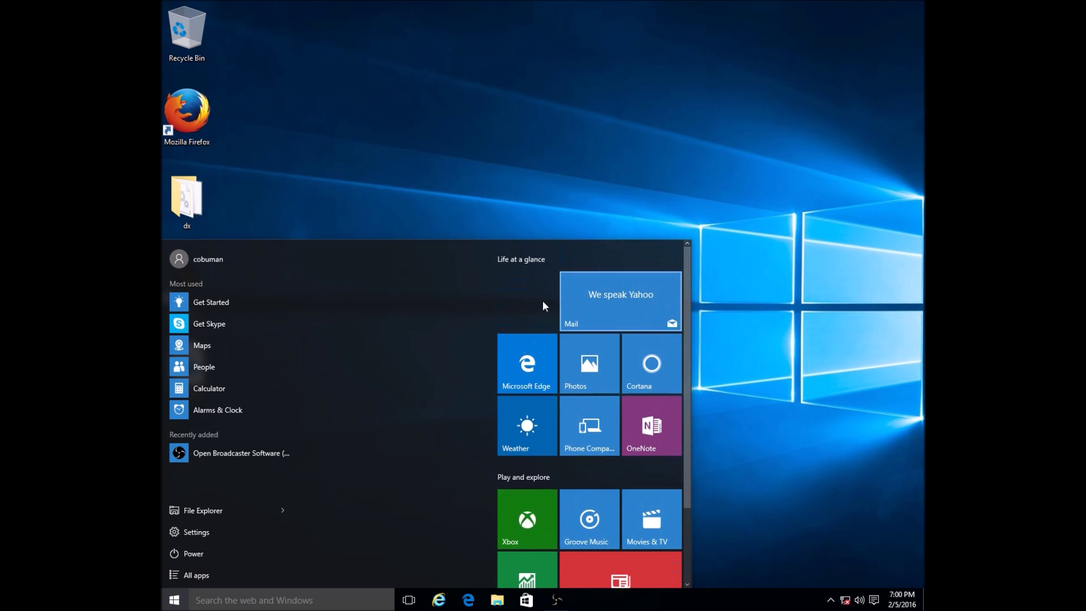
drag(527, 260, 317, 276)
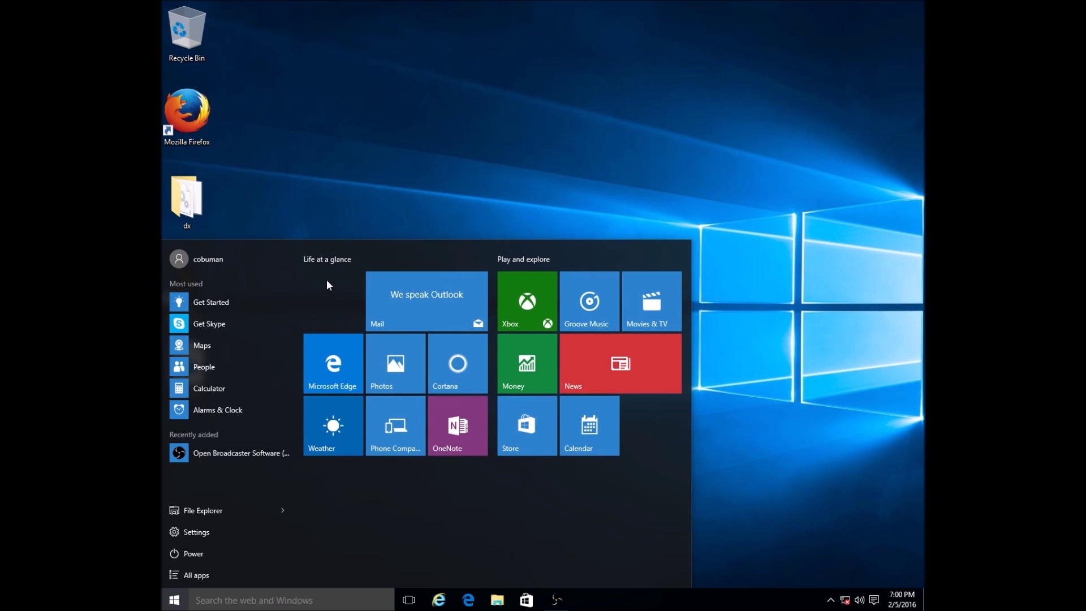
drag(579, 435, 315, 302)
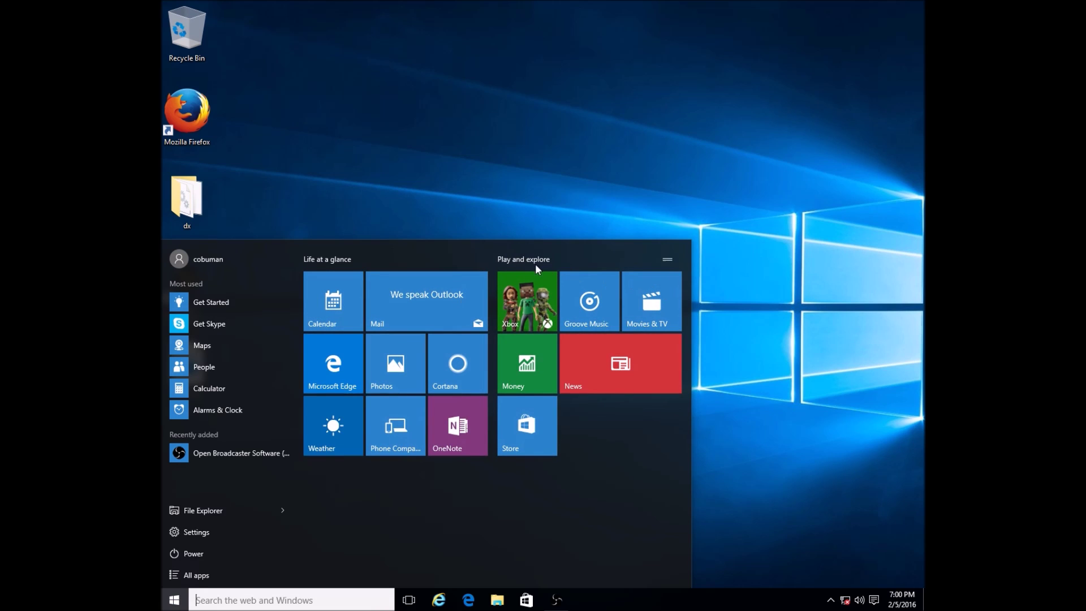
drag(673, 258, 465, 478)
drag(349, 258, 501, 306)
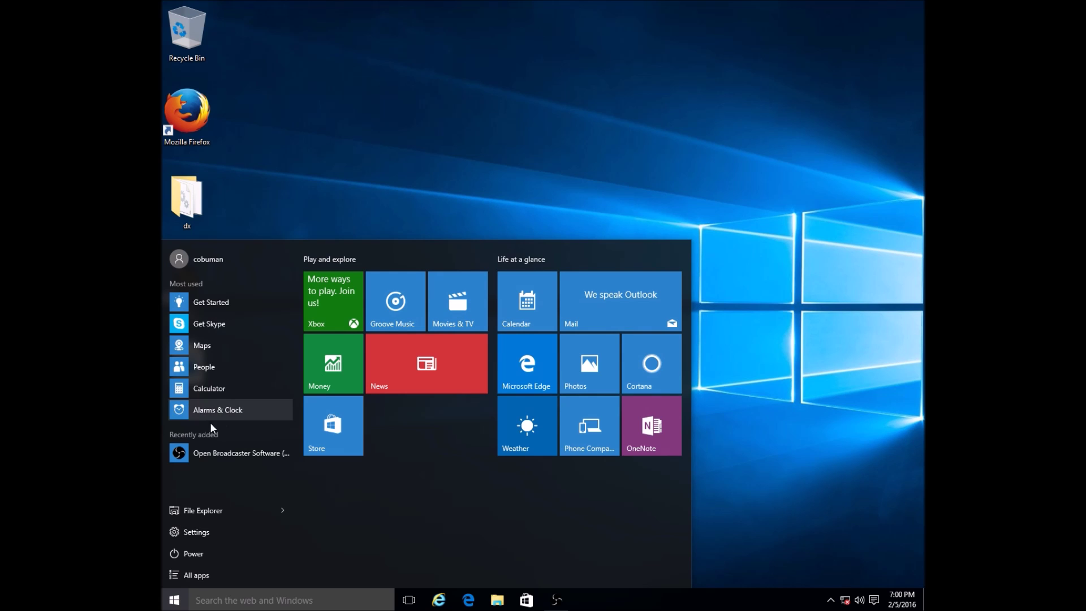
Pin Alarms & Clock and Maps beside Store, and People as a new group below.
drag(188, 408, 371, 419)
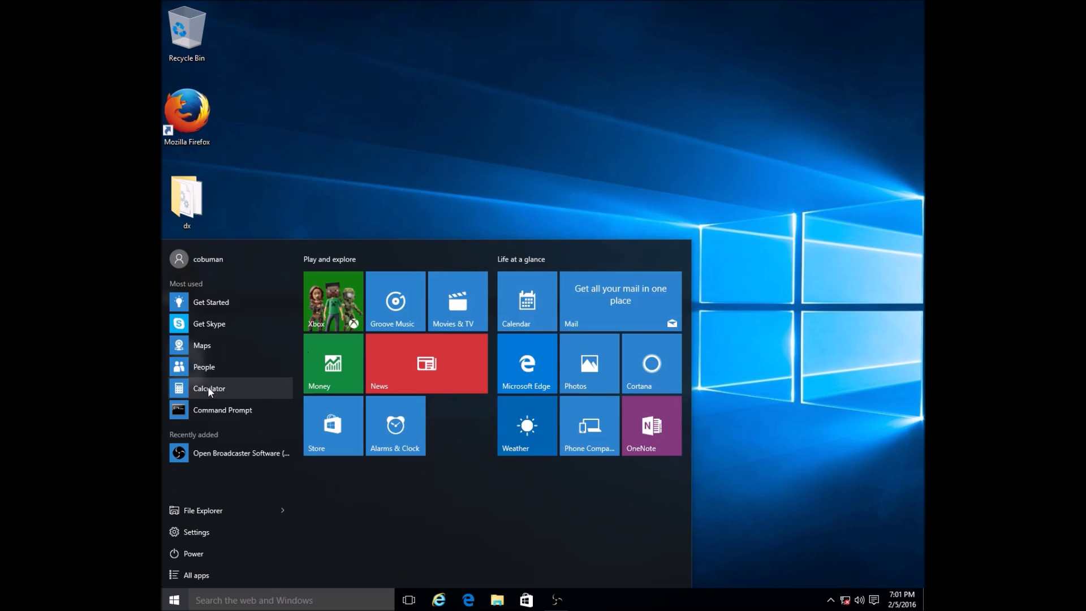
drag(191, 343, 444, 411)
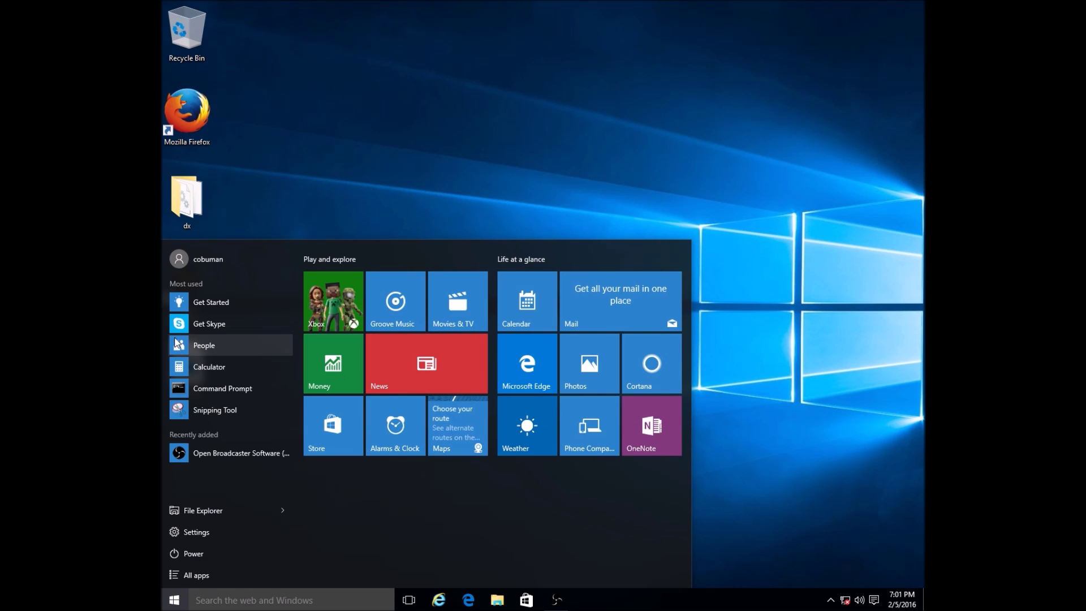
drag(181, 347, 331, 506)
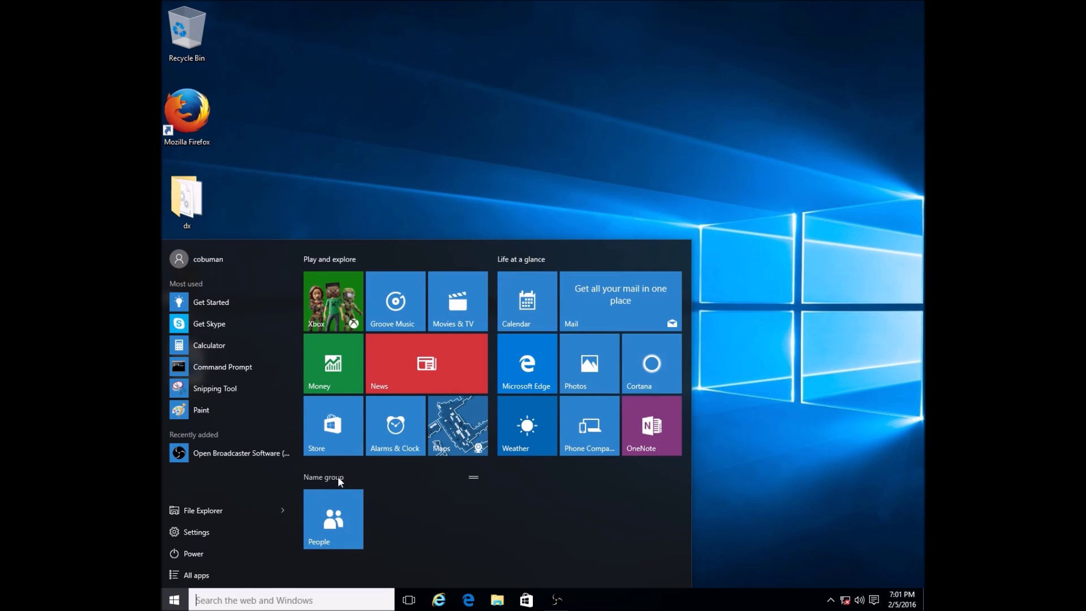
Name the new group 'social tab', add Get Skype to it, and close Start.
click(338, 476)
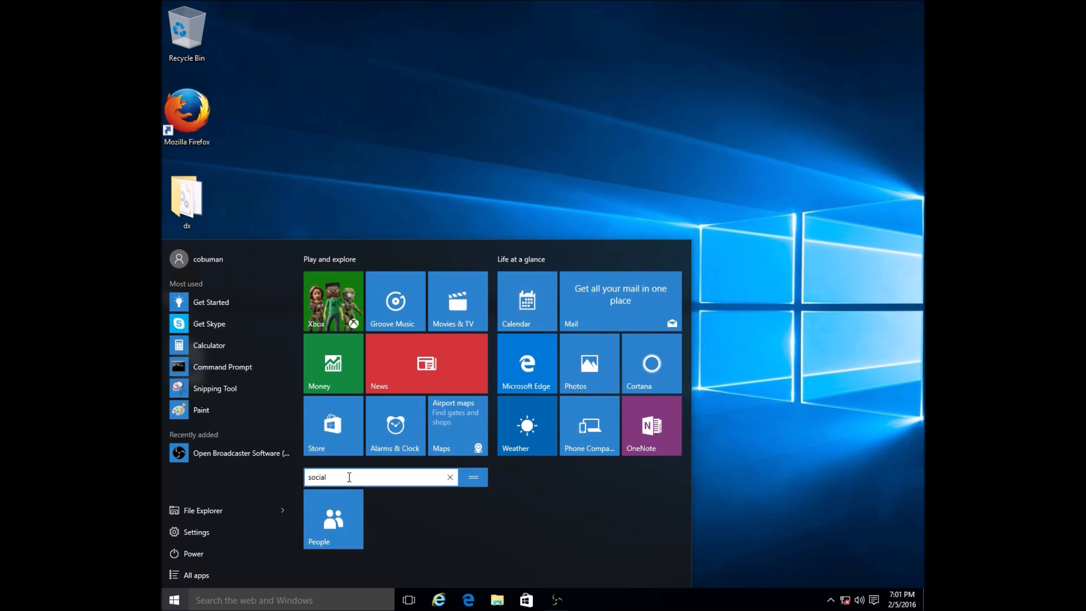
text(social tab)
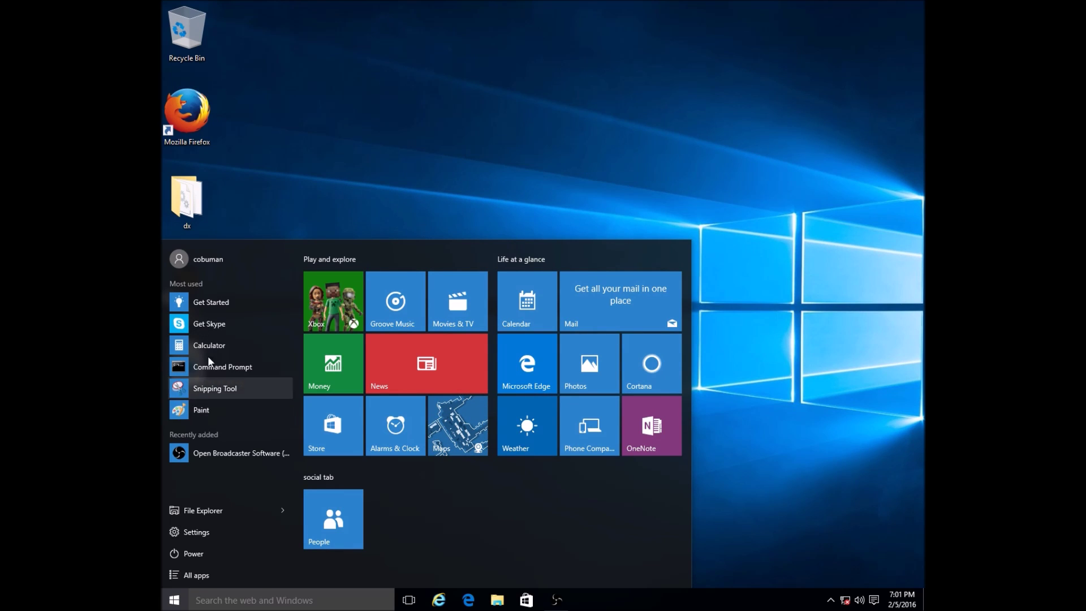
drag(204, 327, 388, 509)
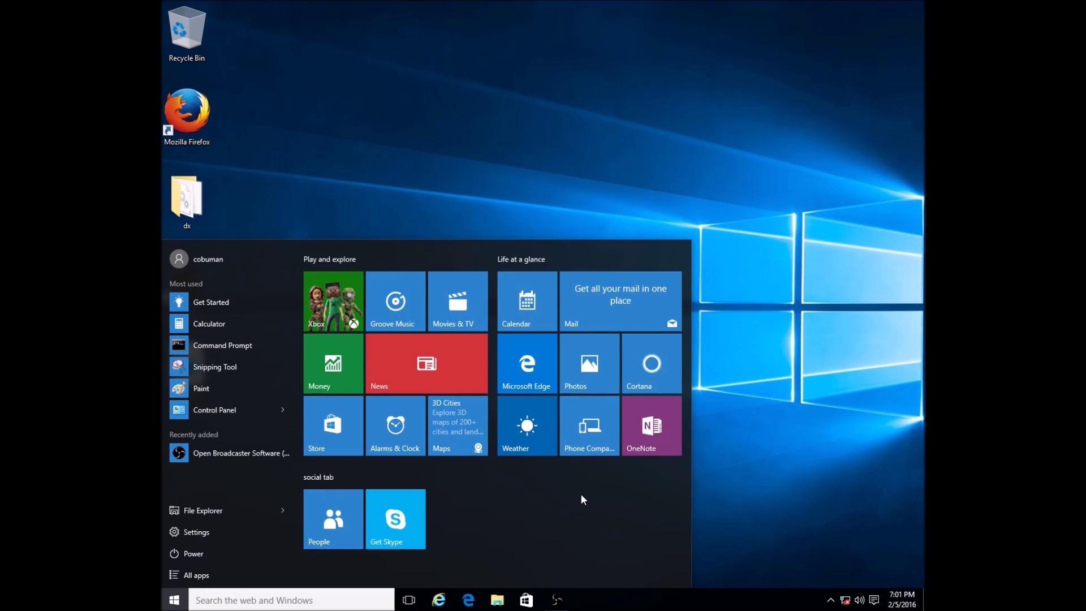
click(576, 147)
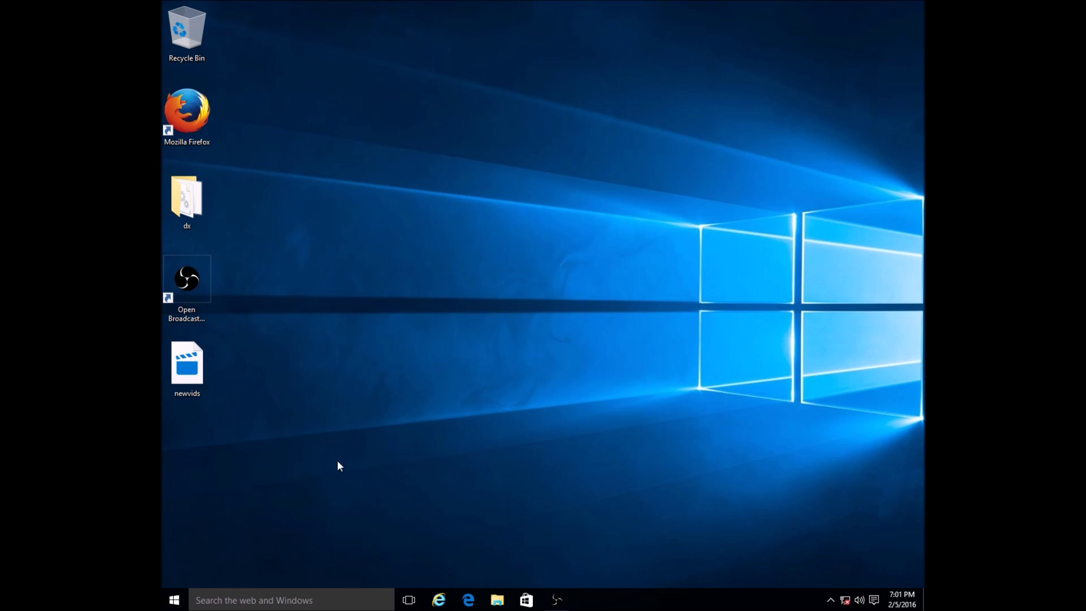
click(177, 600)
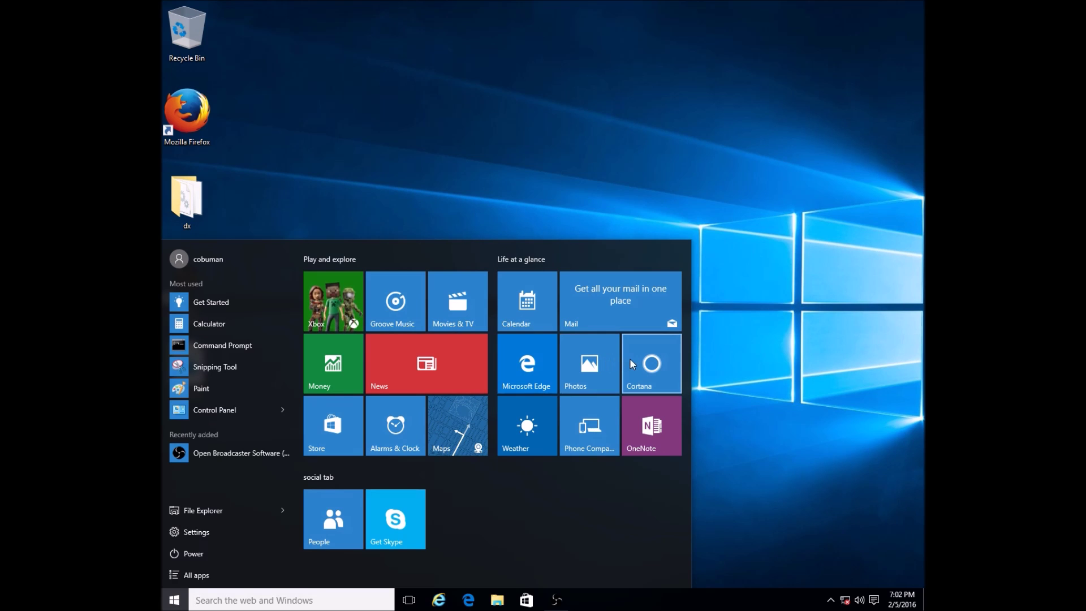
click(490, 137)
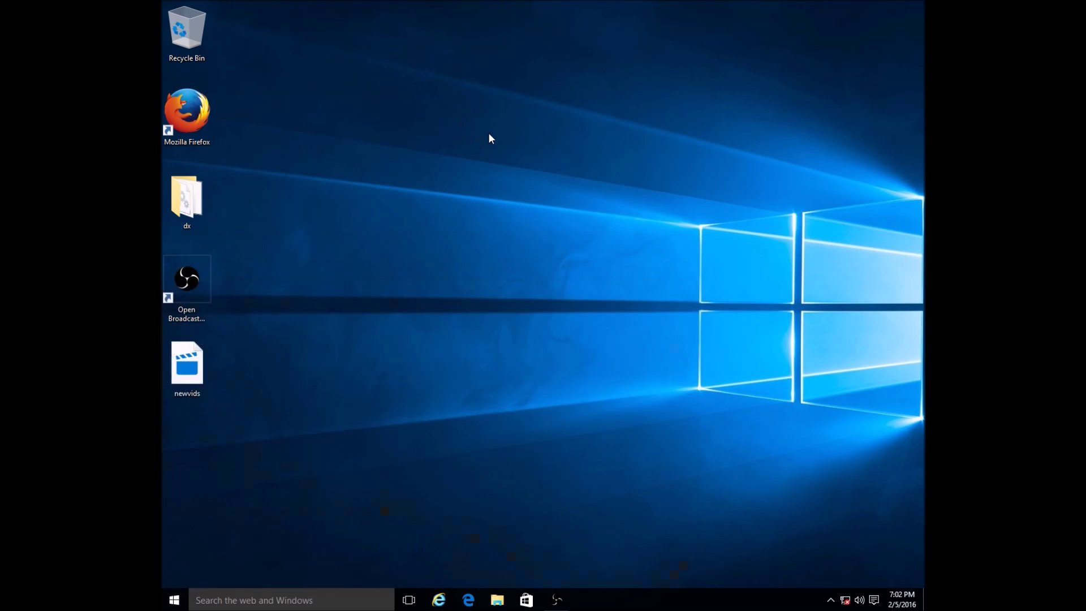